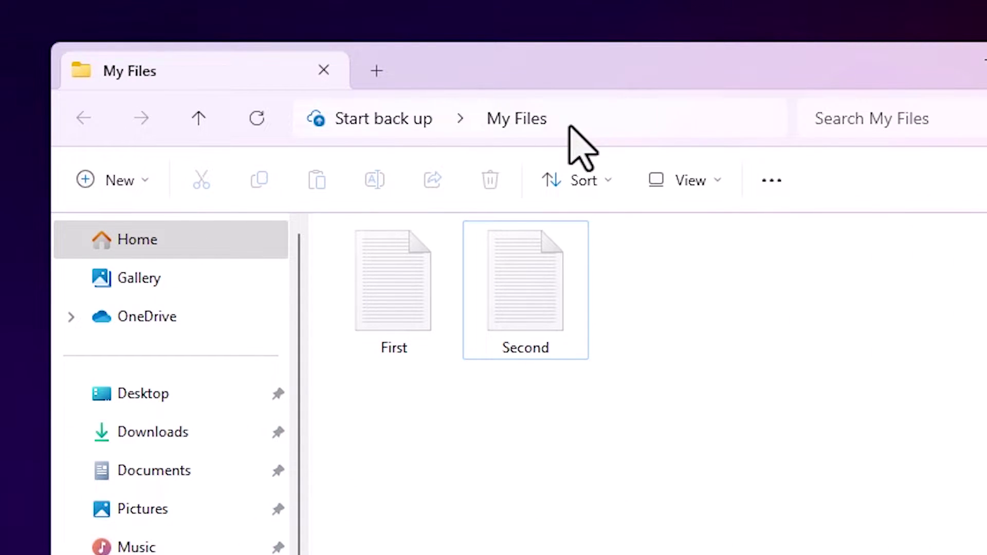
View the First and Second files in Notepad, then clear the selection in My Files
double_click(391, 283)
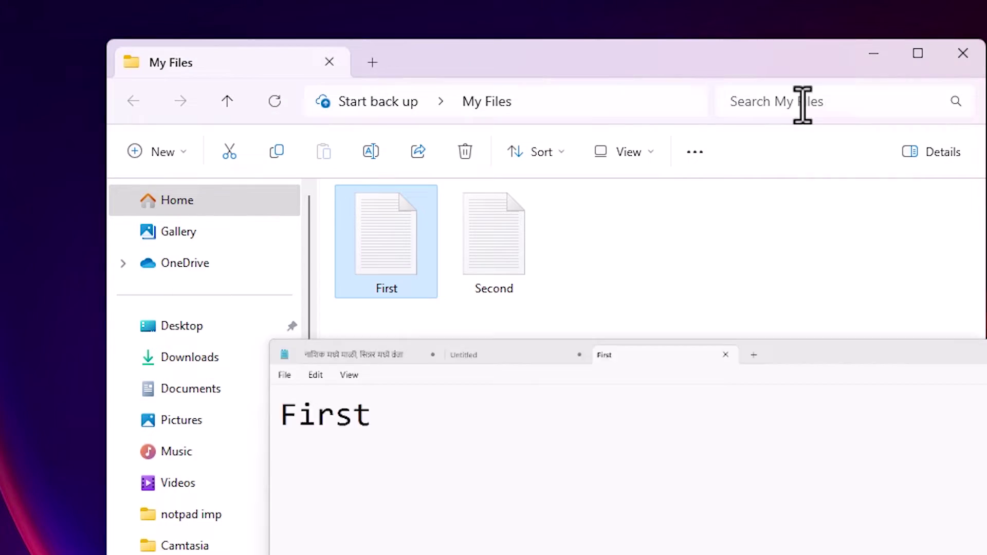
left_click(803, 104)
double_click(504, 247)
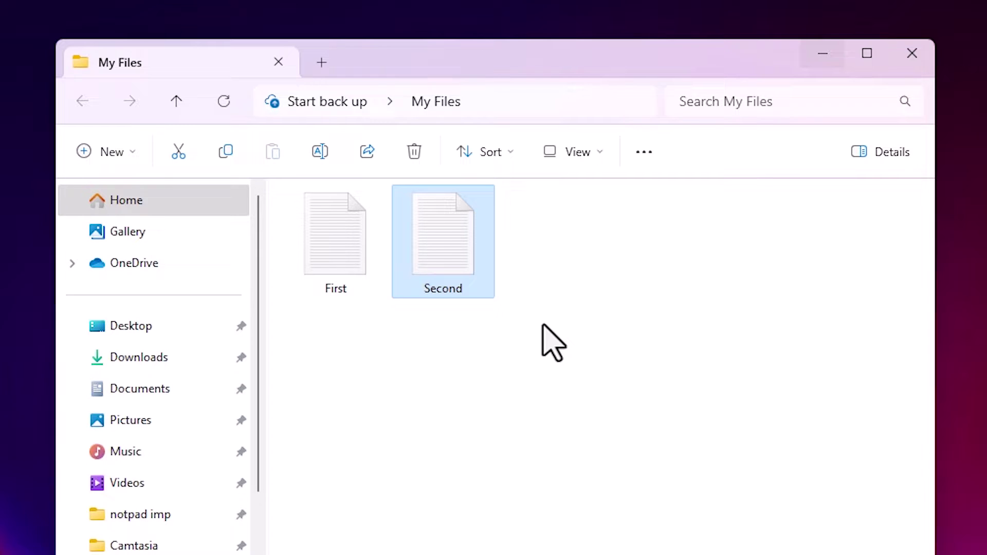
left_click(543, 326)
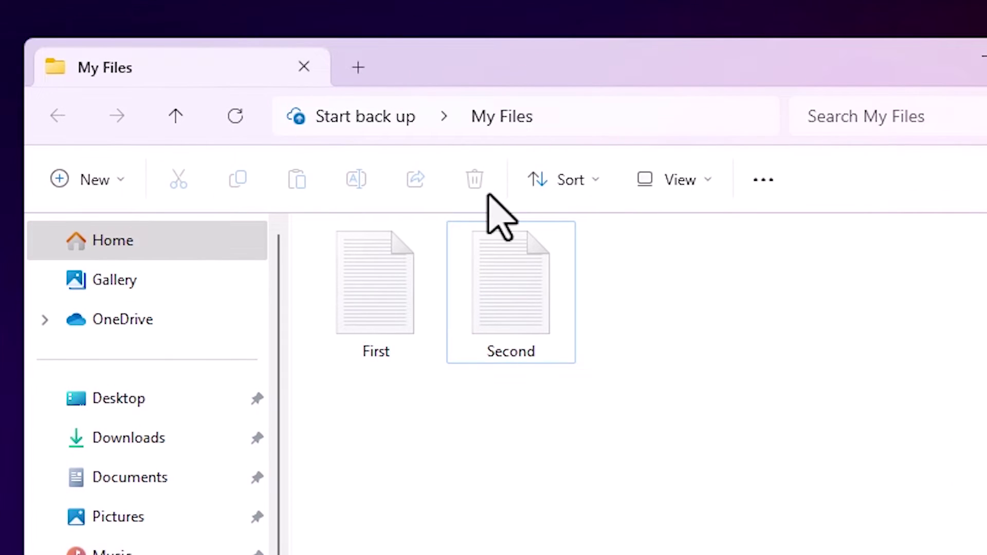
Launch Command Prompt in My Files by entering CMD in the address bar
left_click(603, 114)
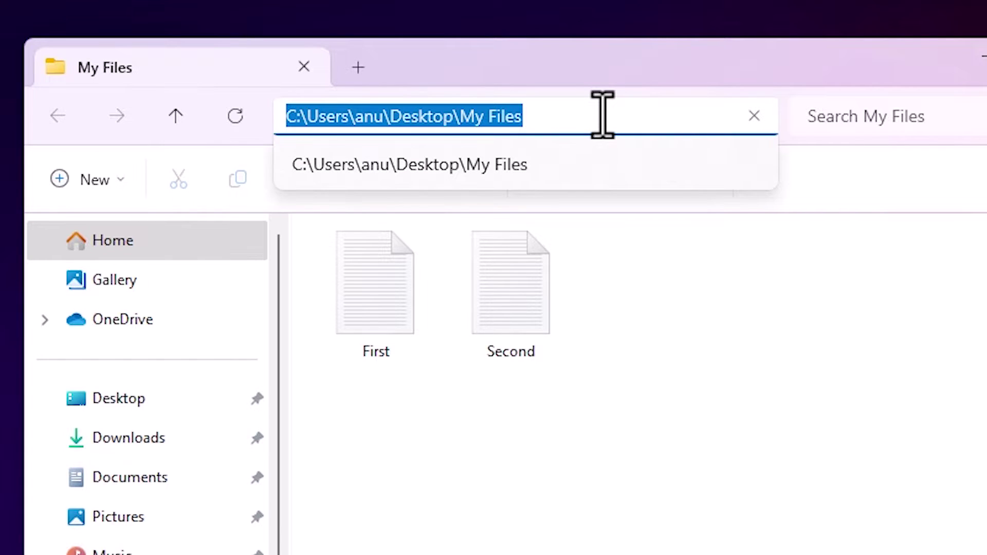
type("CM")
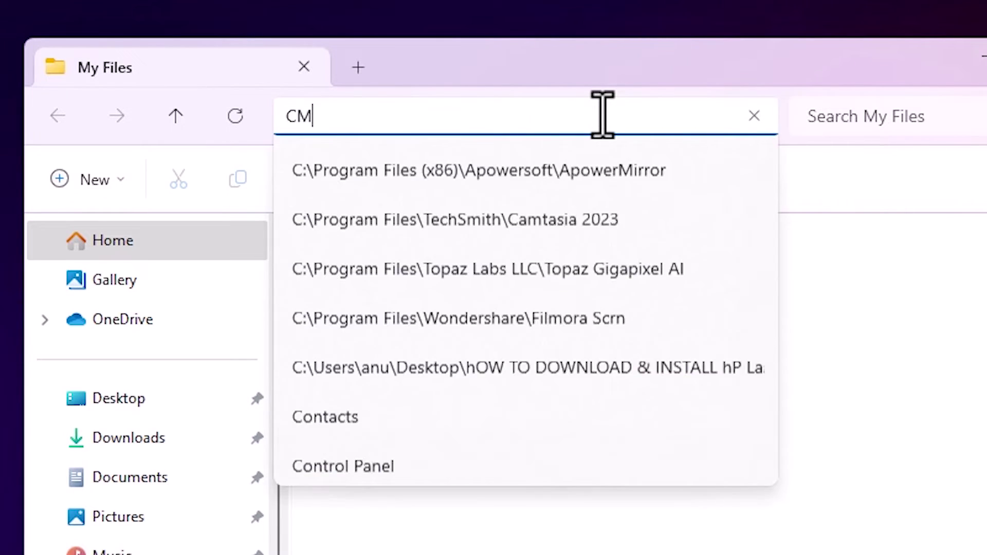
type("D")
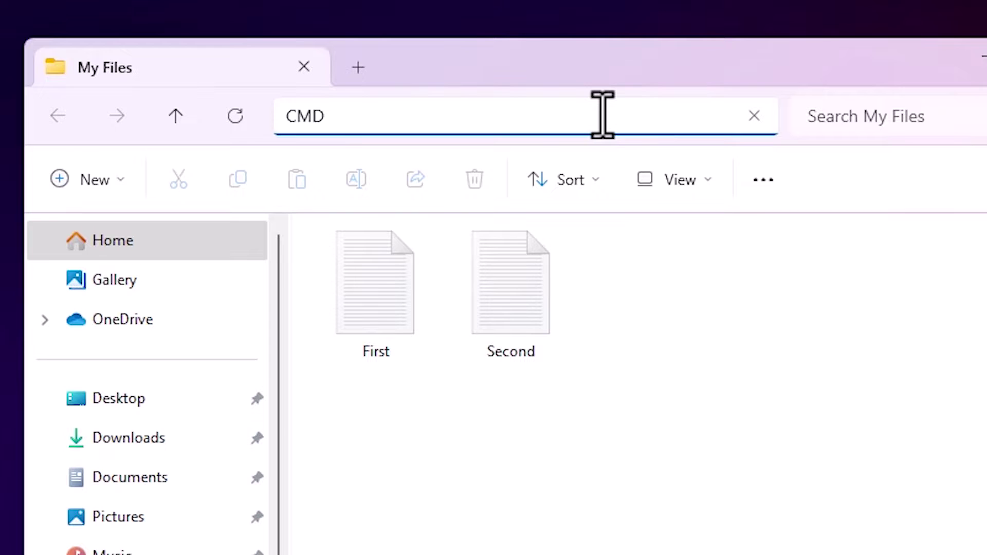
key("Return")
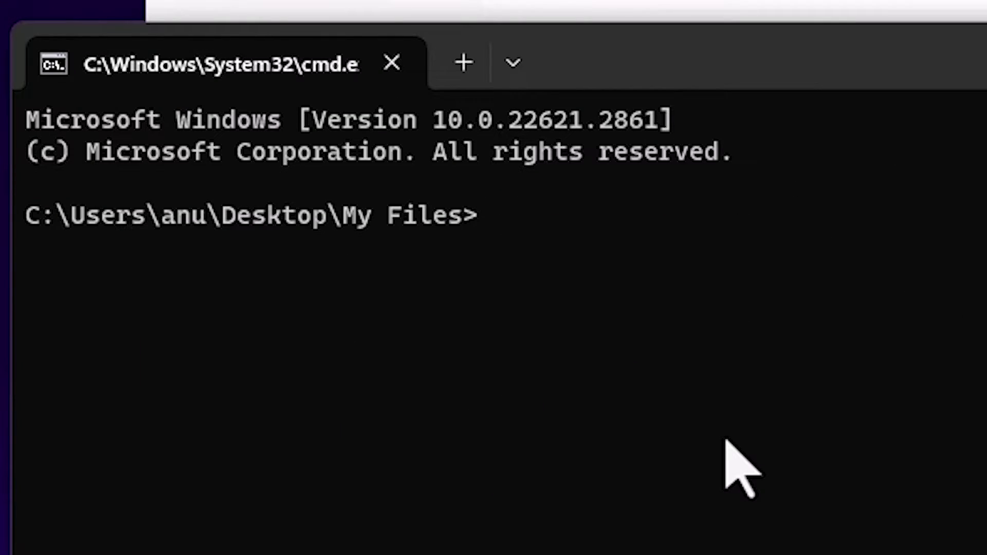
type("cop")
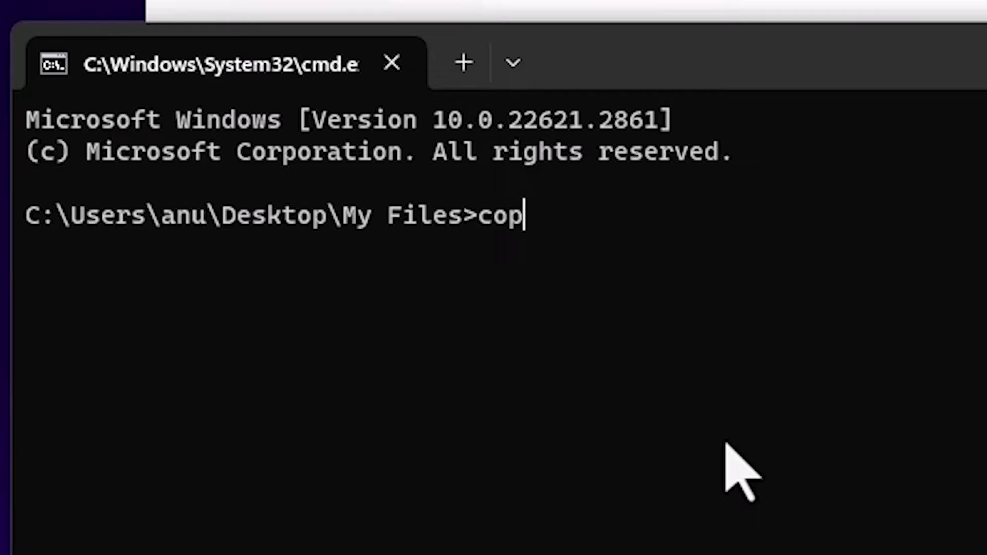
type("y ")
type("*")
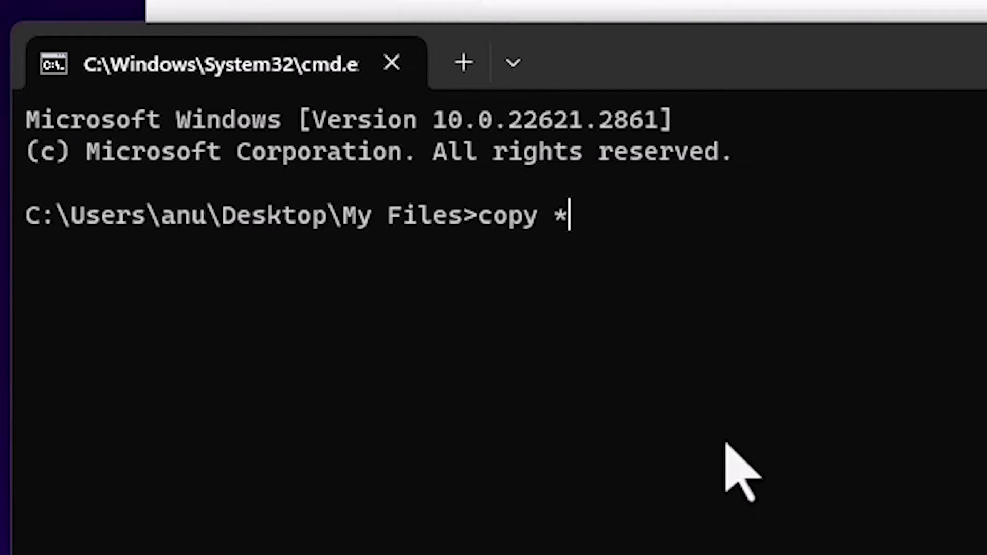
type(".")
type("t")
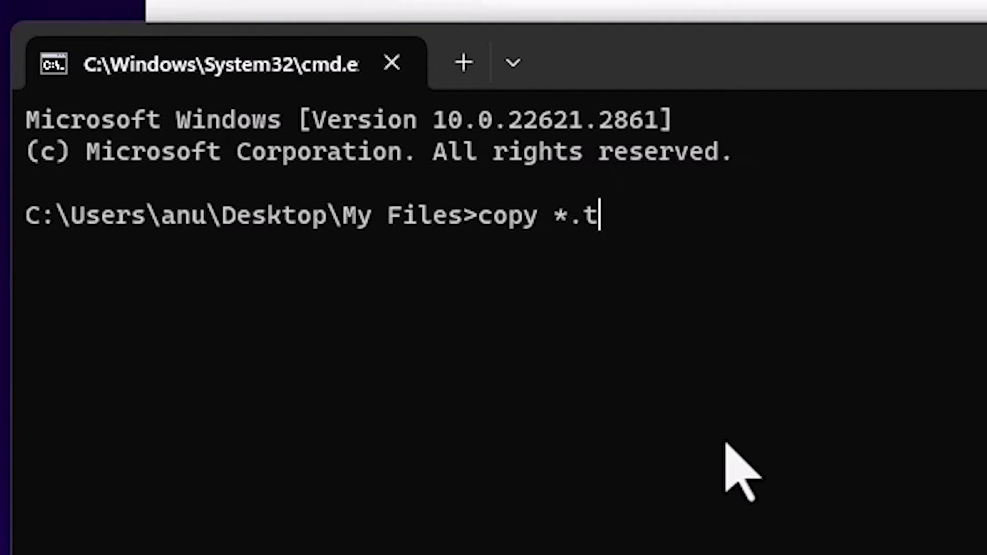
type("xt")
type("me")
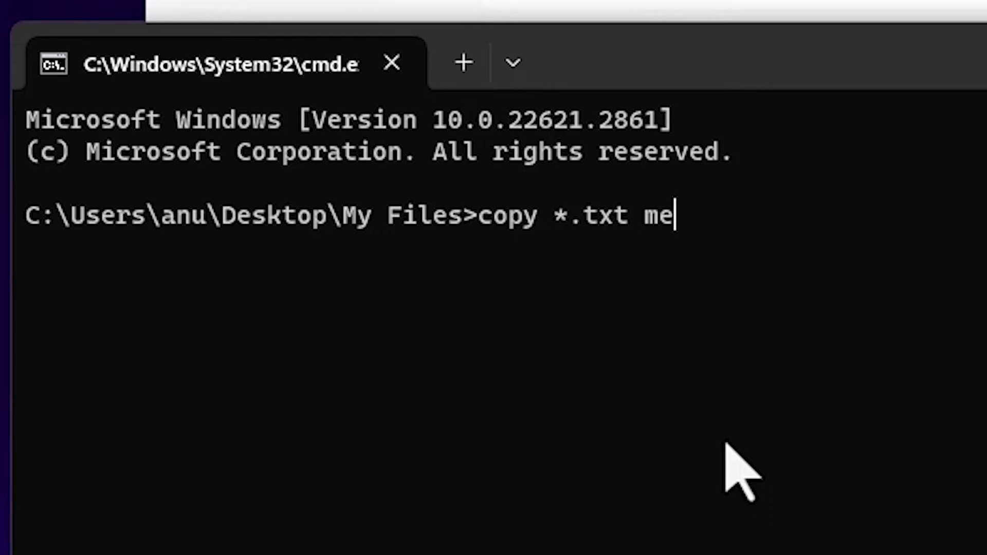
type("rge")
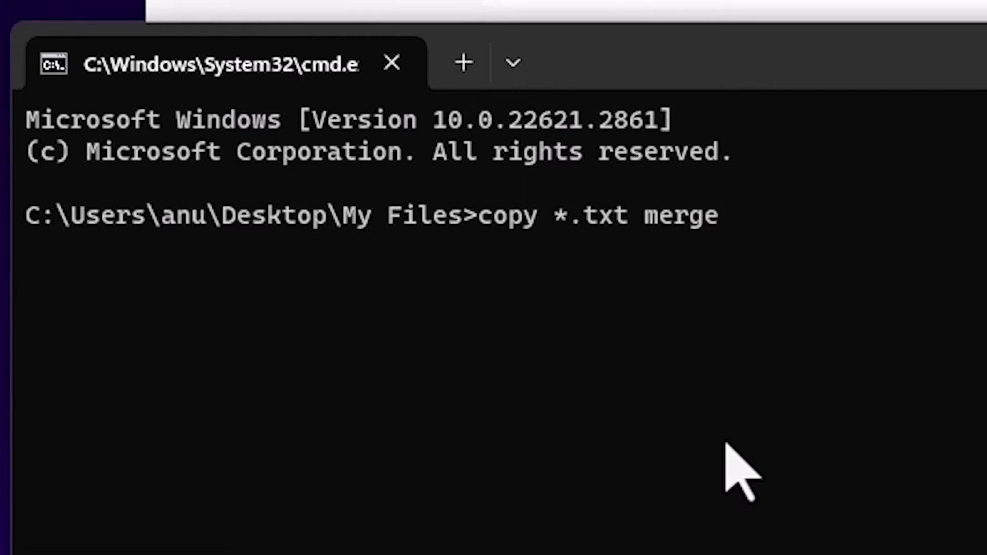
type("file.")
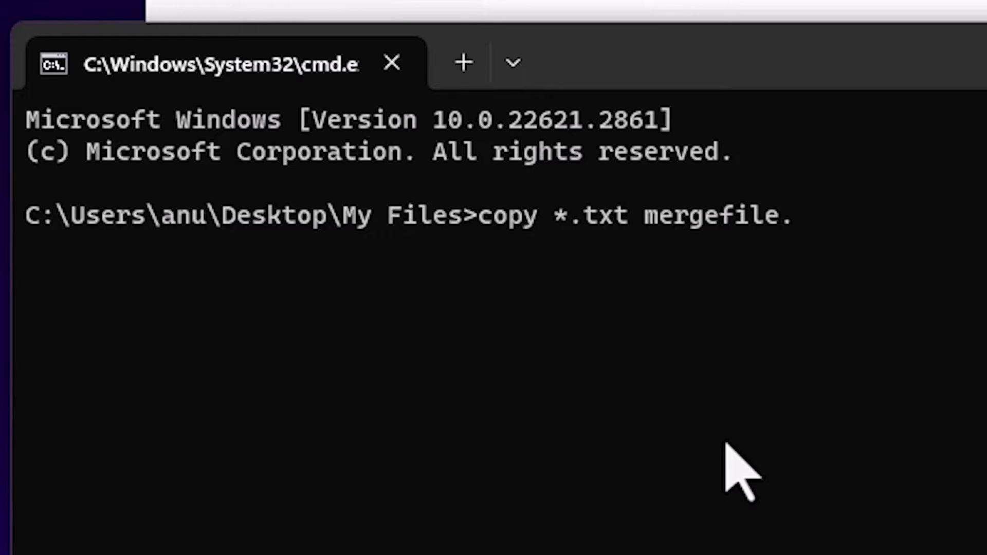
type("txt")
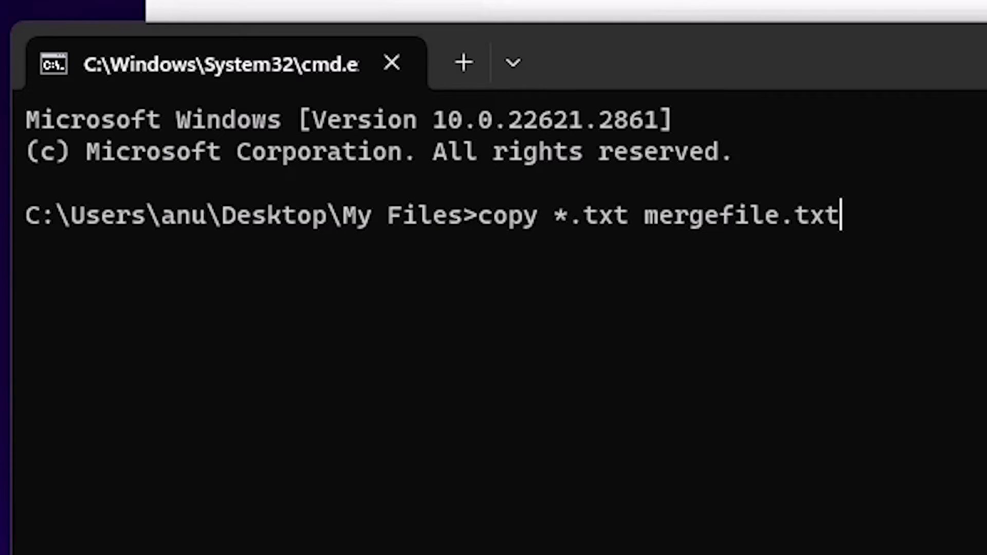
Run copy *.txt mergefile.txt to merge First and Second into mergefile.txt
key("Return")
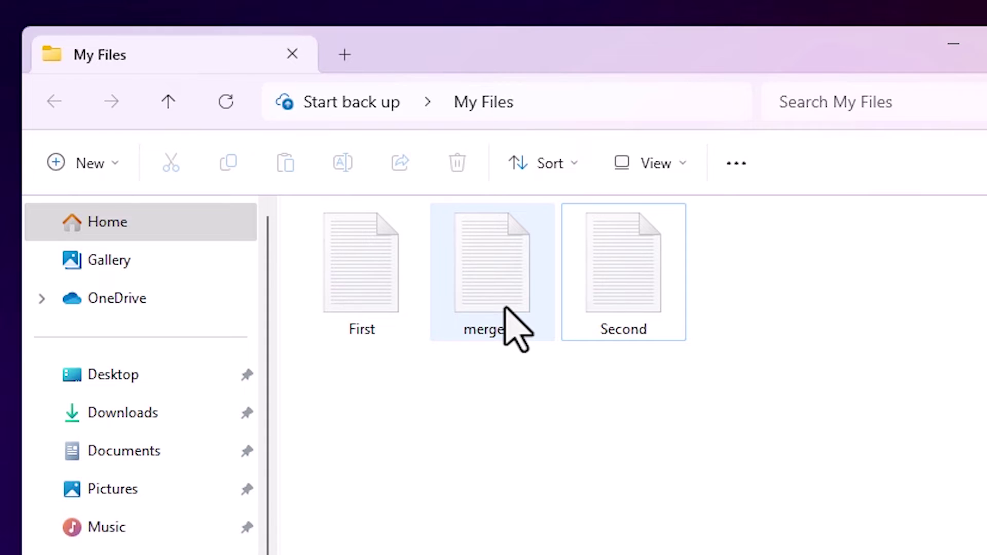
Open mergefile in Notepad, check lines First and Second, and delete the stray character after Second
double_click(509, 312)
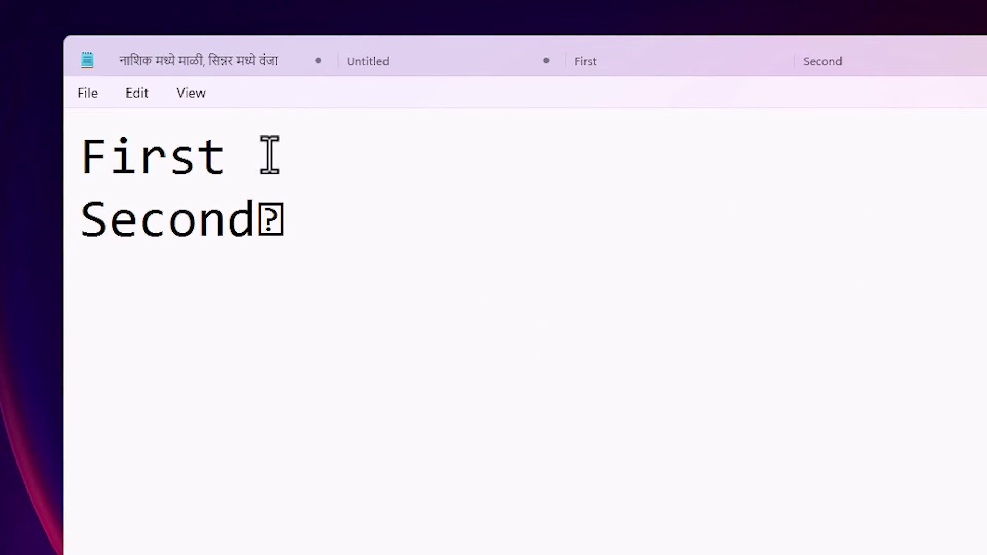
left_click_drag(80, 165, 224, 165)
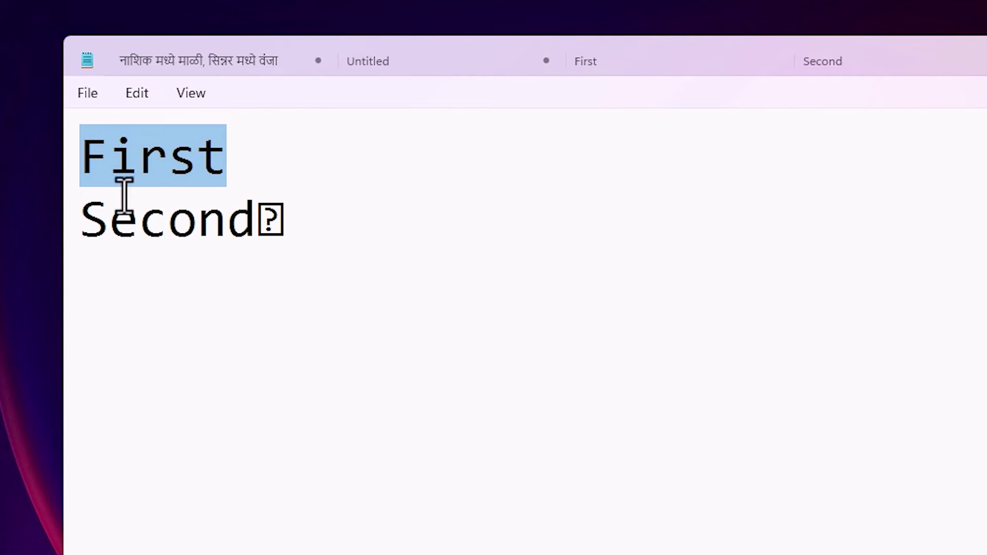
left_click_drag(80, 221, 265, 220)
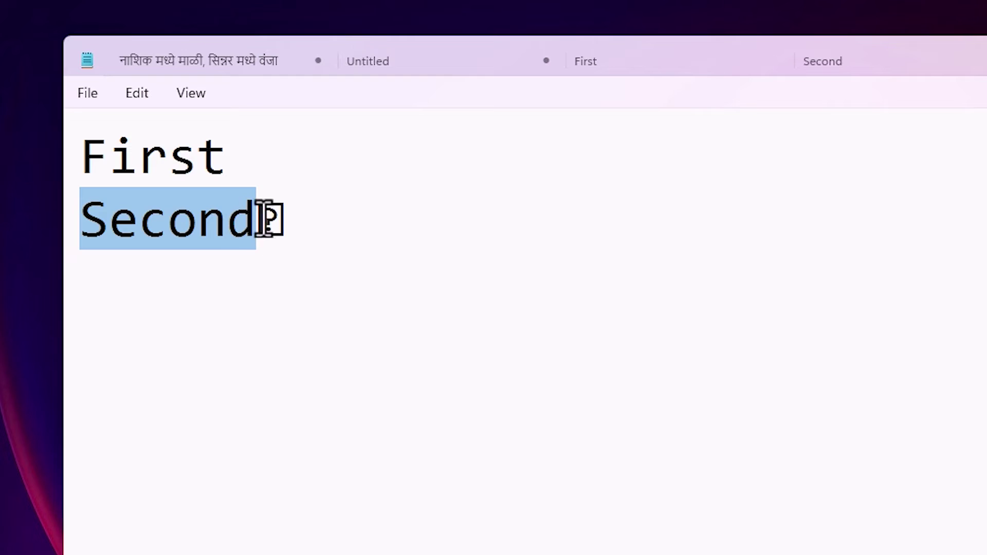
left_click(293, 220)
key("BackSpace")
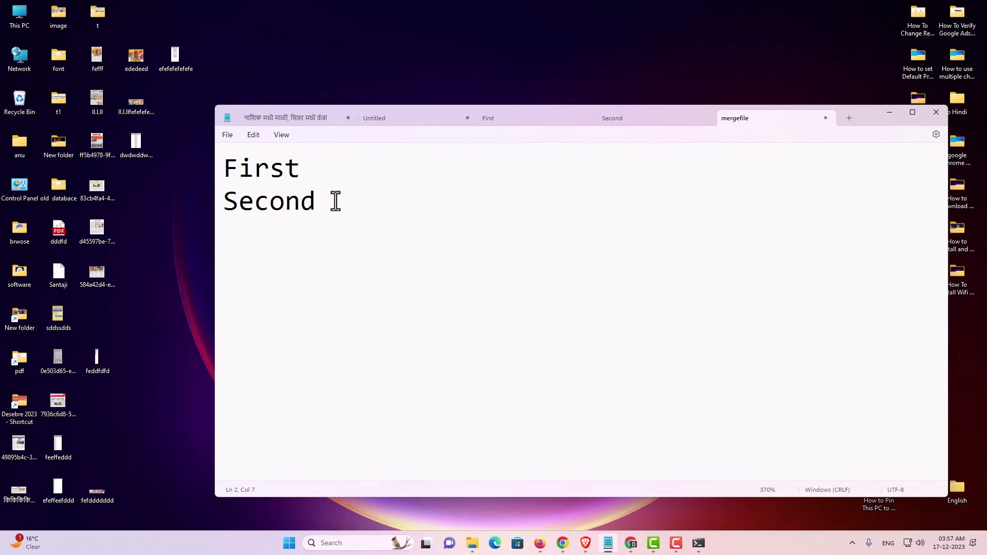